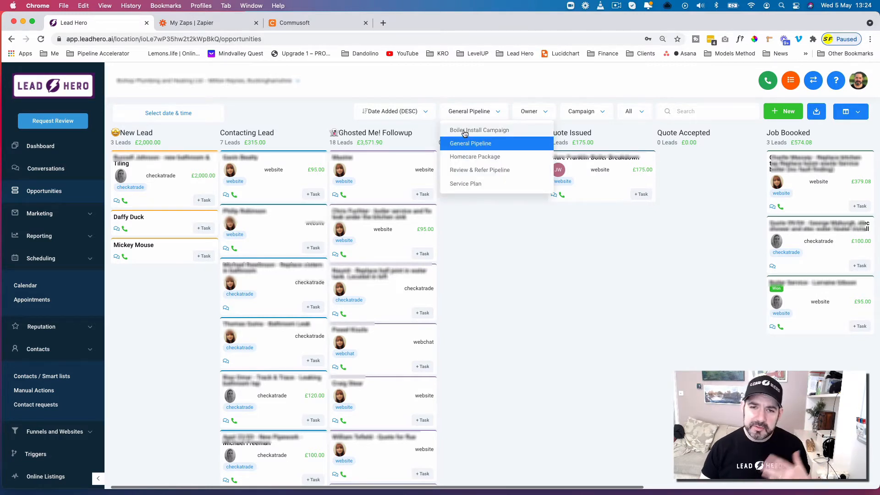
# - Review the General Pipeline leads in Lead Hero, check the customers list in Commusoft, and return to Lead Hero
pyautogui.click(567, 212)
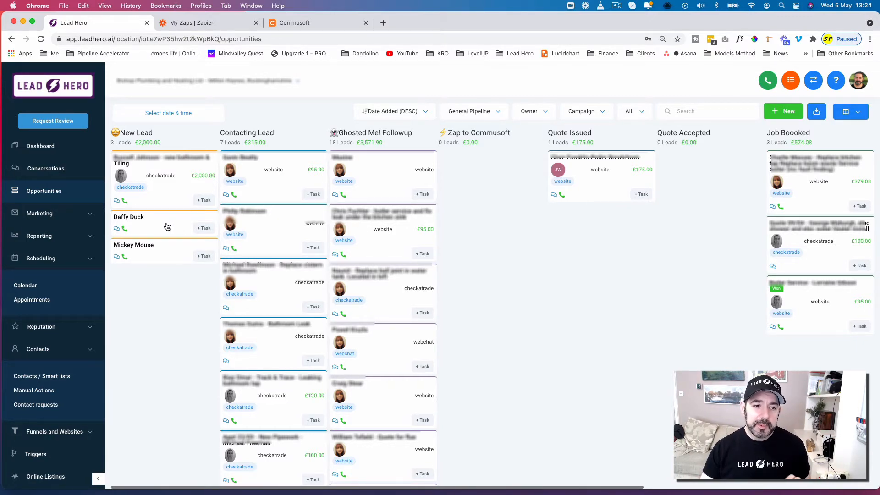
pyautogui.moveTo(288, 228); pyautogui.dragTo(157, 254)
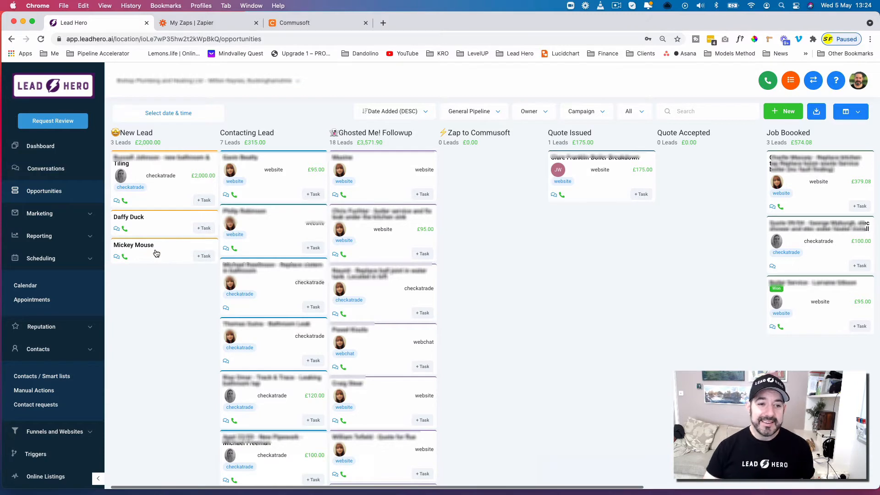
pyautogui.click(343, 27)
pyautogui.click(522, 144)
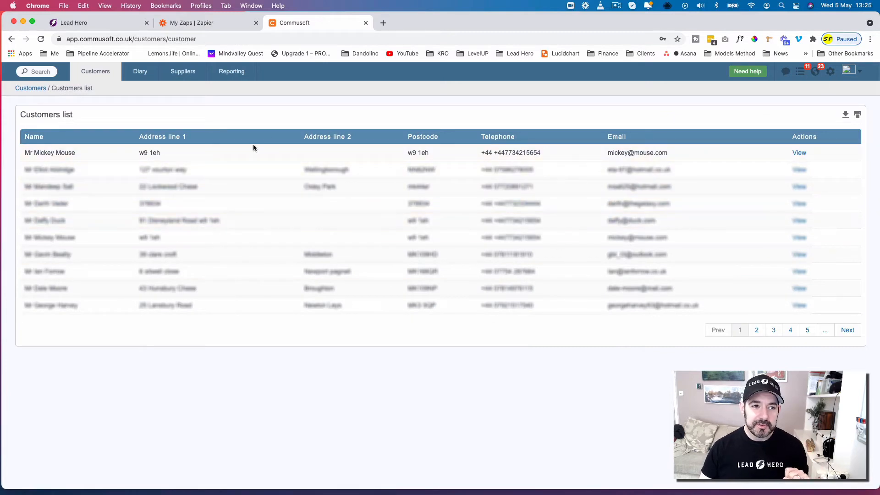
pyautogui.click(99, 25)
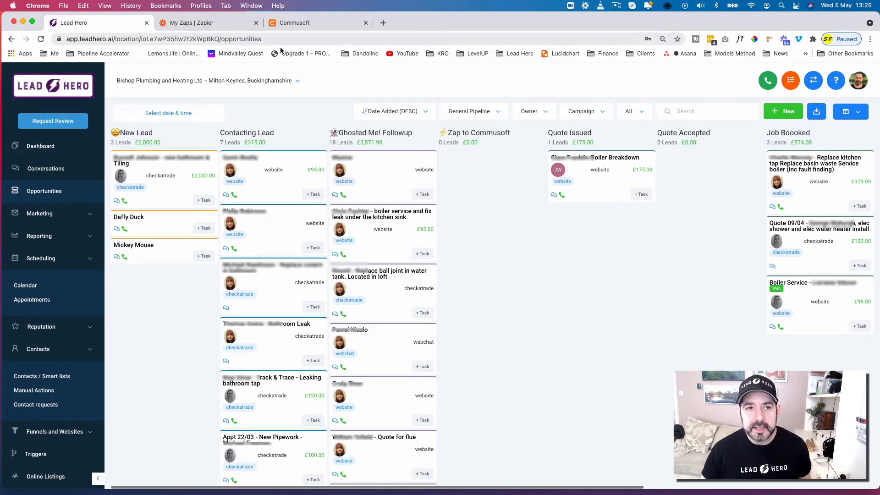
# - Switch to Commusoft, open Integrations in the company settings, and view the Zapier webhook token
pyautogui.click(312, 23)
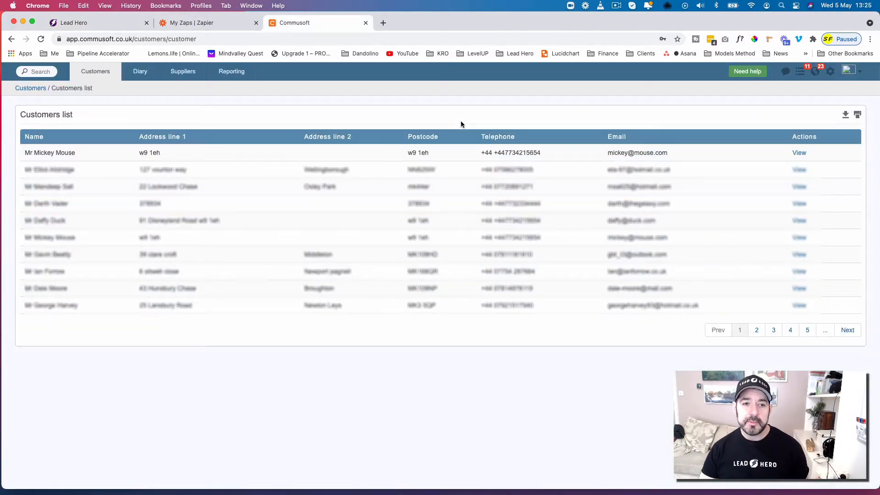
pyautogui.click(827, 73)
pyautogui.click(782, 107)
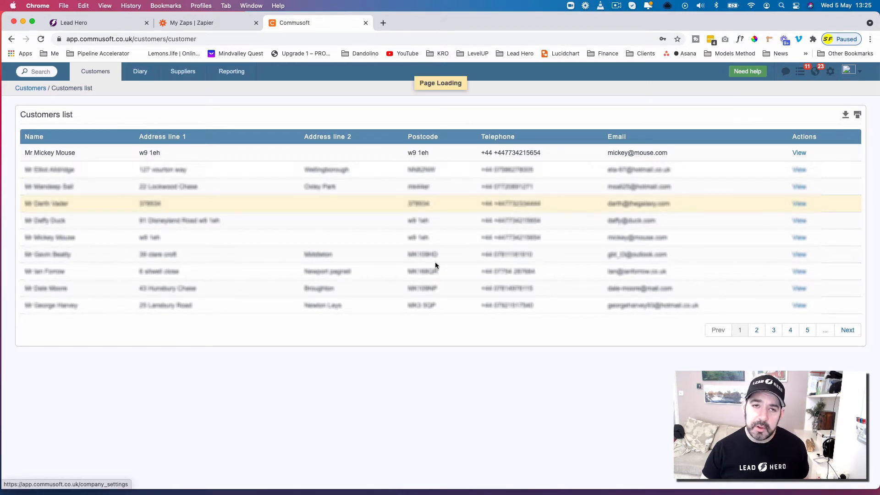
pyautogui.scroll(-4, 528, 371)
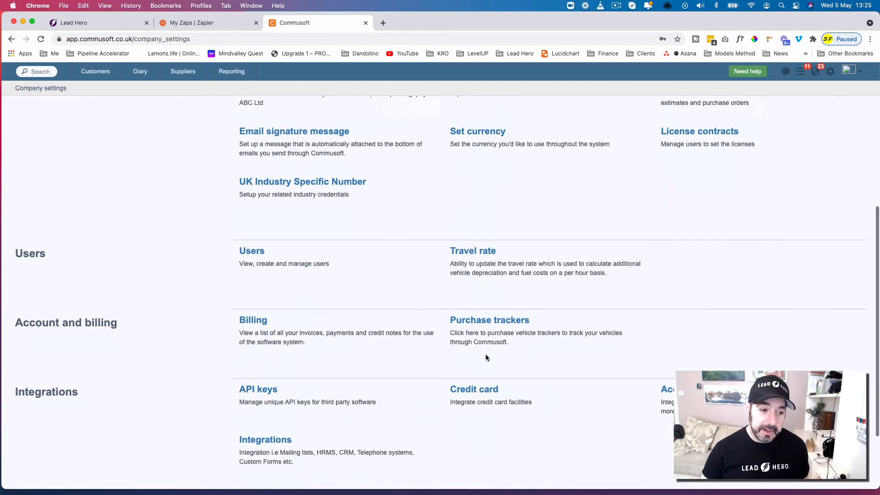
pyautogui.scroll(-2, 487, 354)
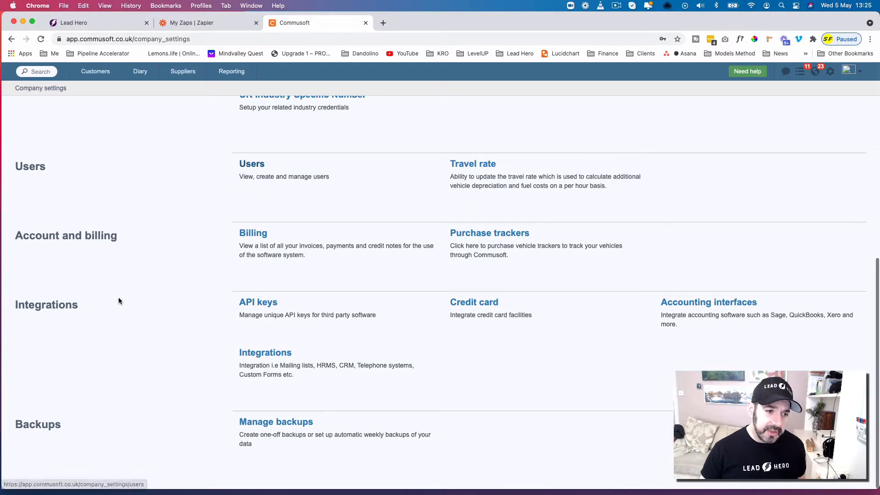
pyautogui.click(288, 358)
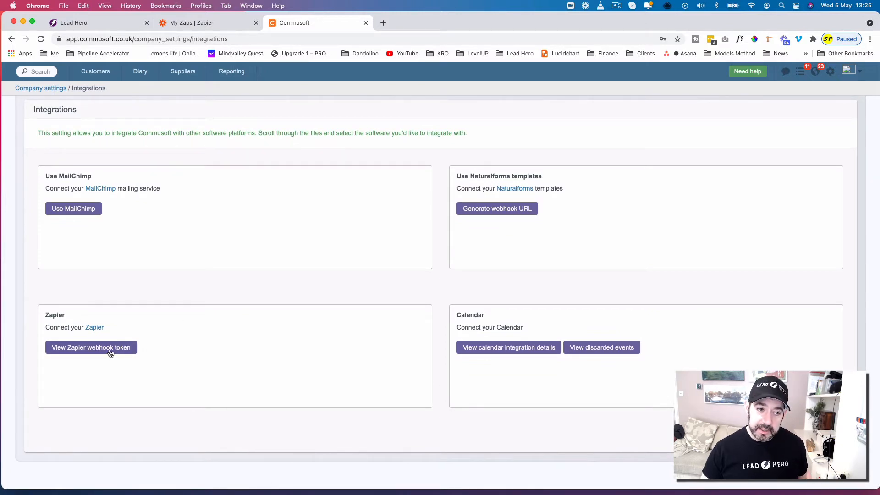
pyautogui.click(110, 352)
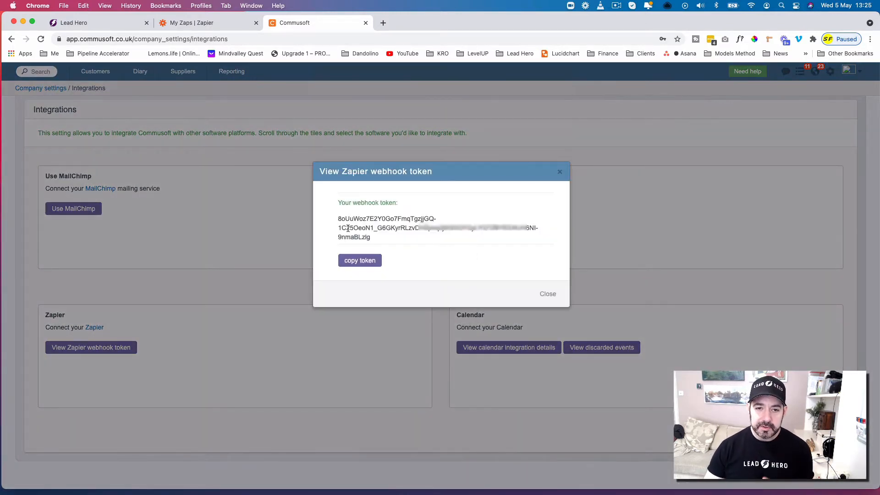
pyautogui.click(560, 175)
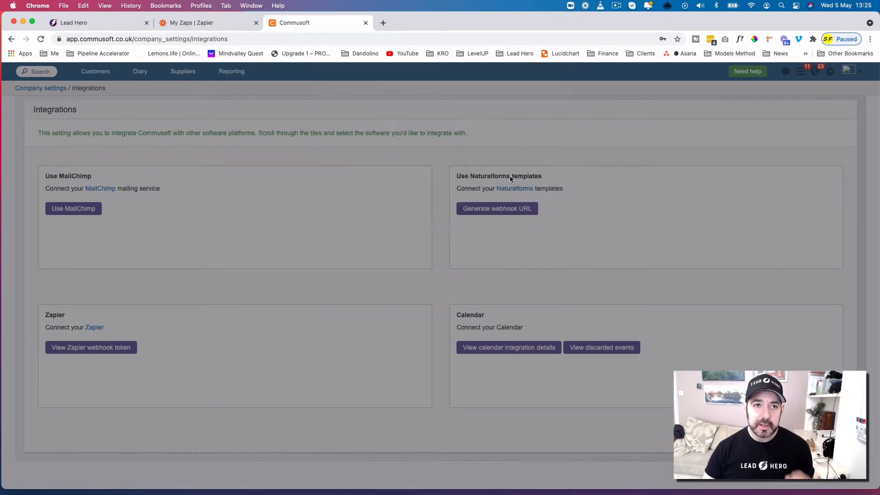
# - Switch to Zapier, open the Commusoft app's connections, and view the options for the existing connection
pyautogui.click(223, 26)
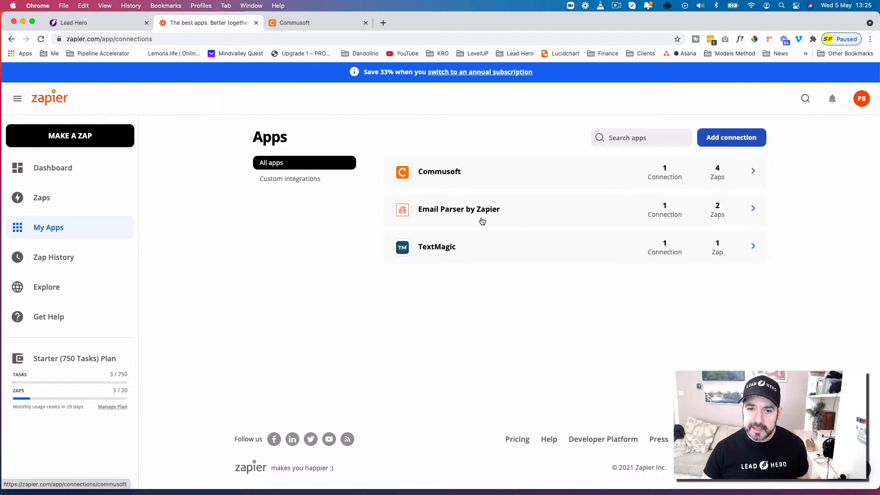
pyautogui.click(521, 171)
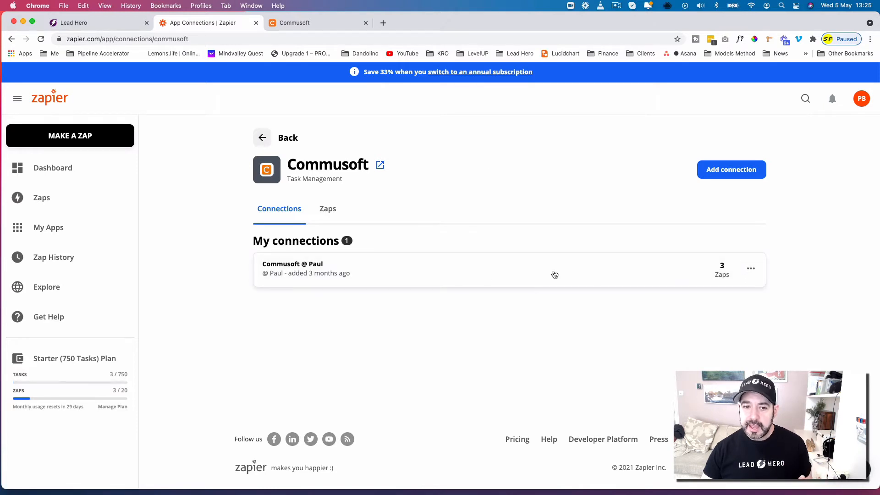
pyautogui.click(751, 268)
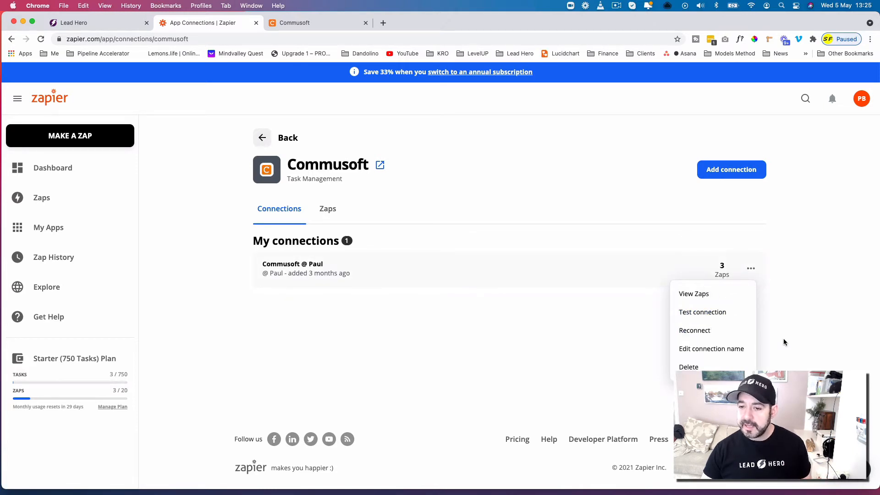
pyautogui.click(790, 214)
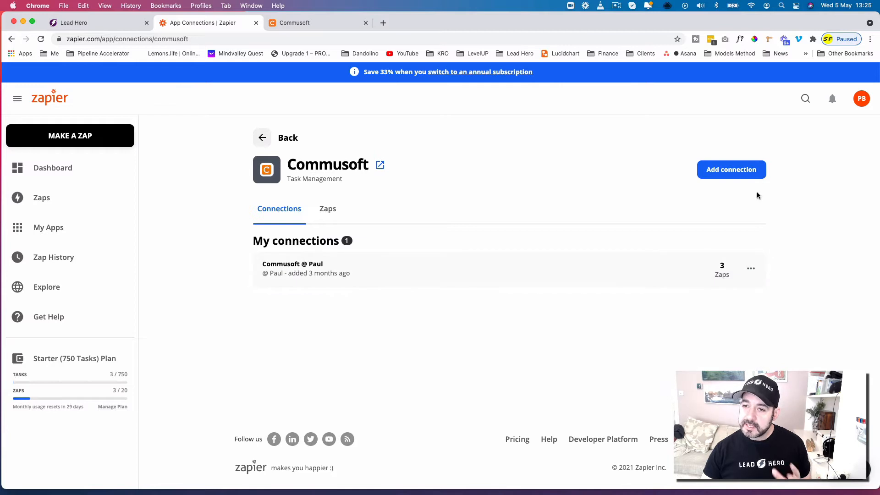
# - View the API key and country fields for adding a new Commusoft connection without submitting them
pyautogui.click(732, 177)
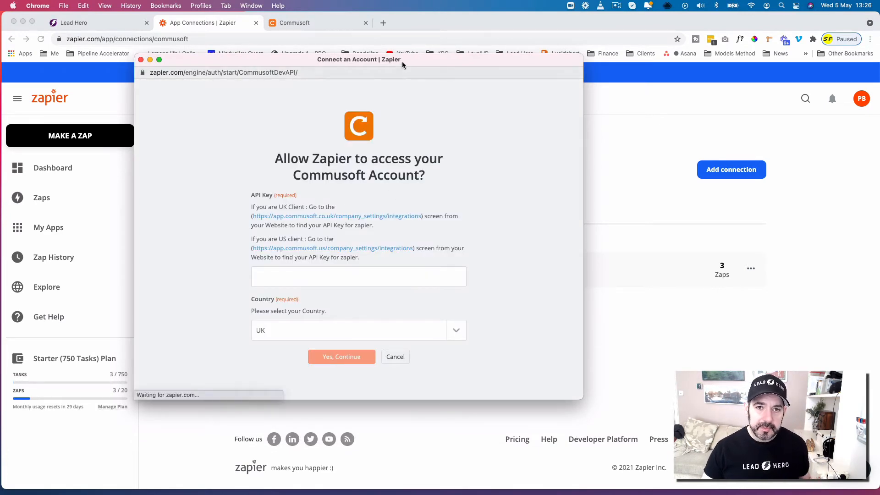
pyautogui.click(367, 272)
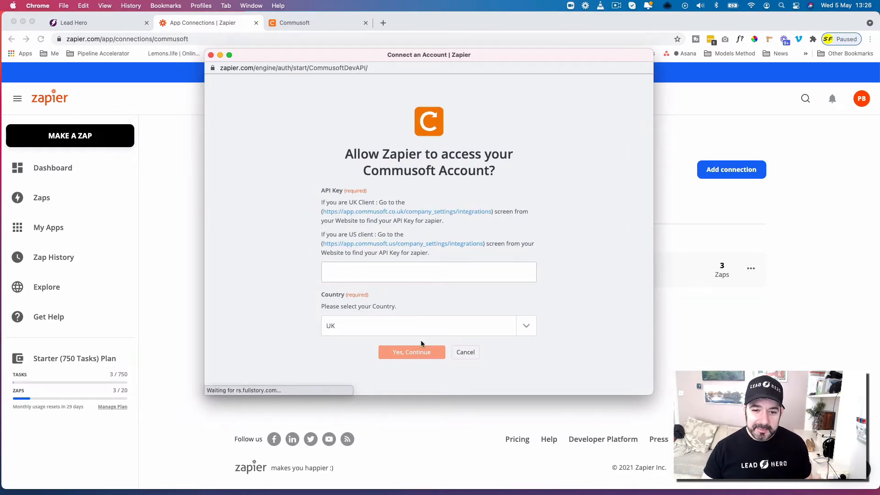
pyautogui.click(221, 55)
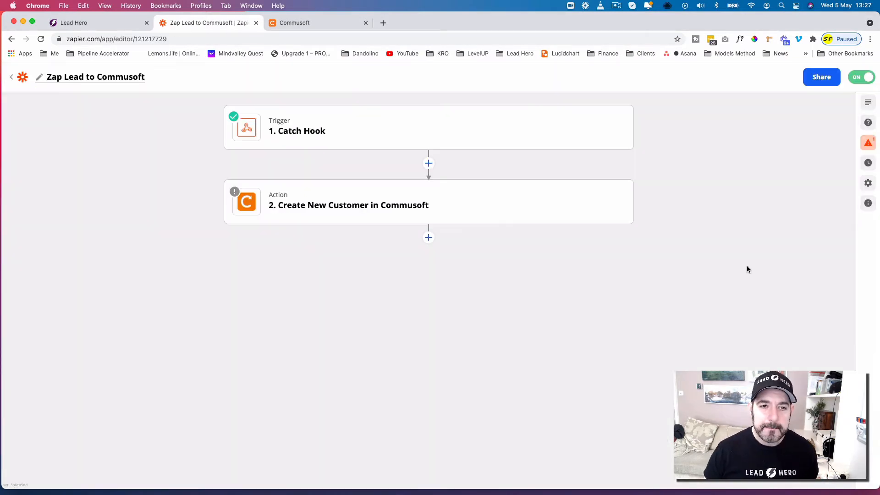
# - Check the available action events for the Commusoft action in the Zap Lead to Commusoft zap, keeping Create New Customer
pyautogui.click(527, 202)
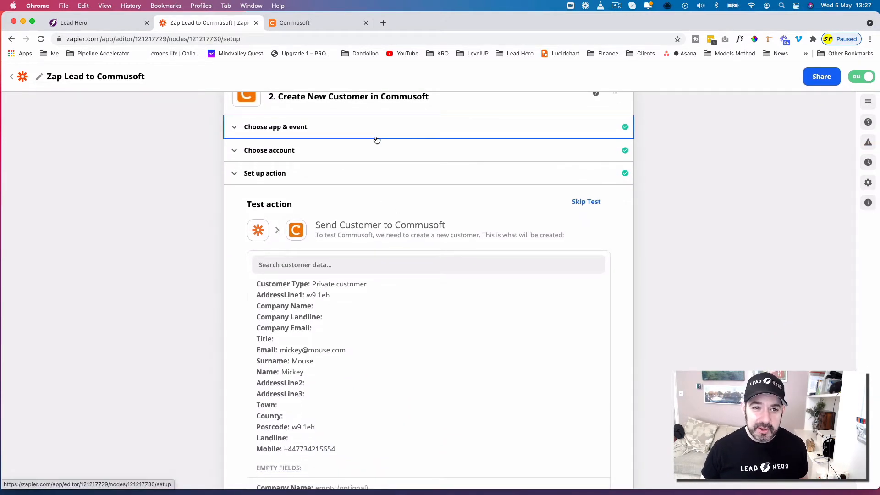
pyautogui.click(375, 141)
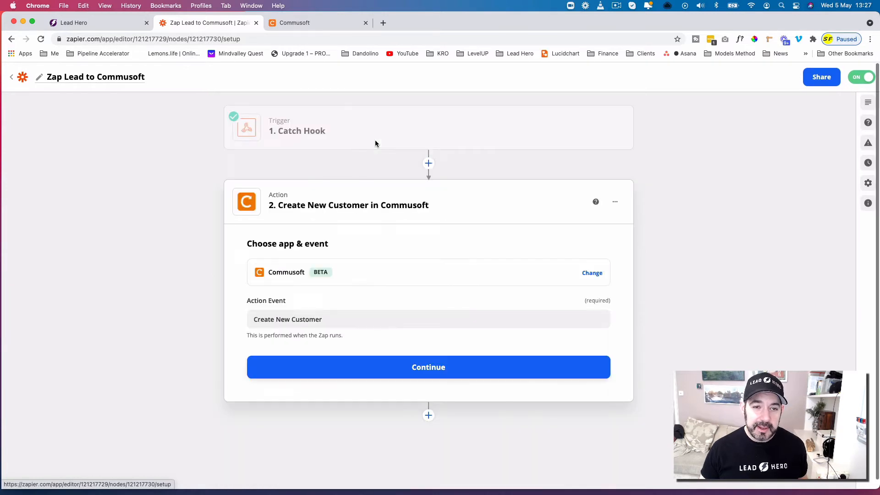
pyautogui.click(346, 326)
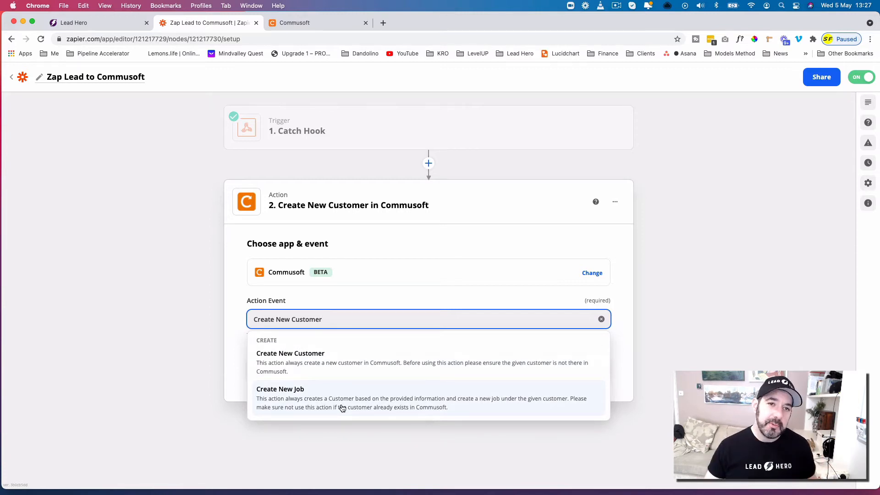
pyautogui.click(709, 204)
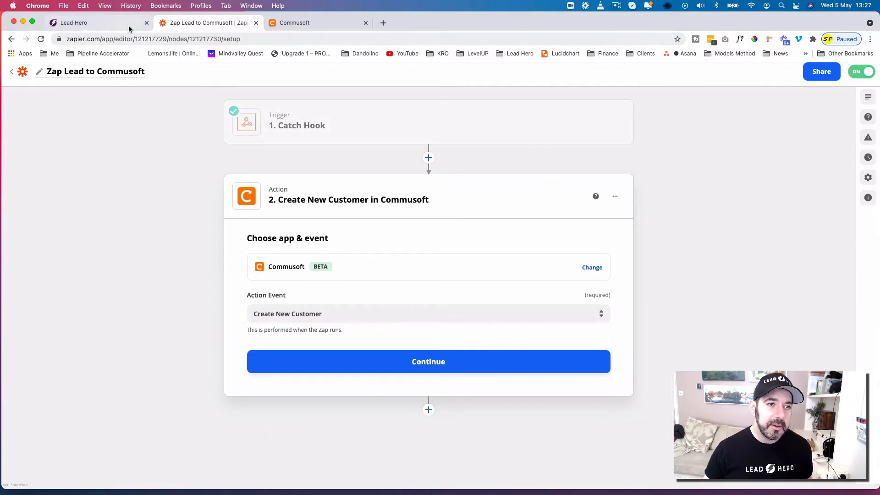
# - Switch to Lead Hero and open the Zap Lead to Commusoft (General Pipeline) trigger to review its filters and webhook action
pyautogui.click(129, 28)
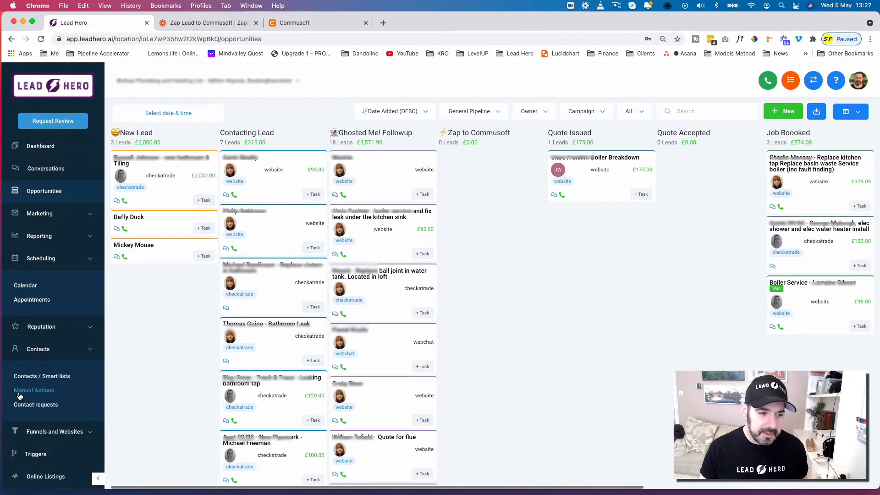
pyautogui.scroll(-2, 62, 417)
pyautogui.click(69, 424)
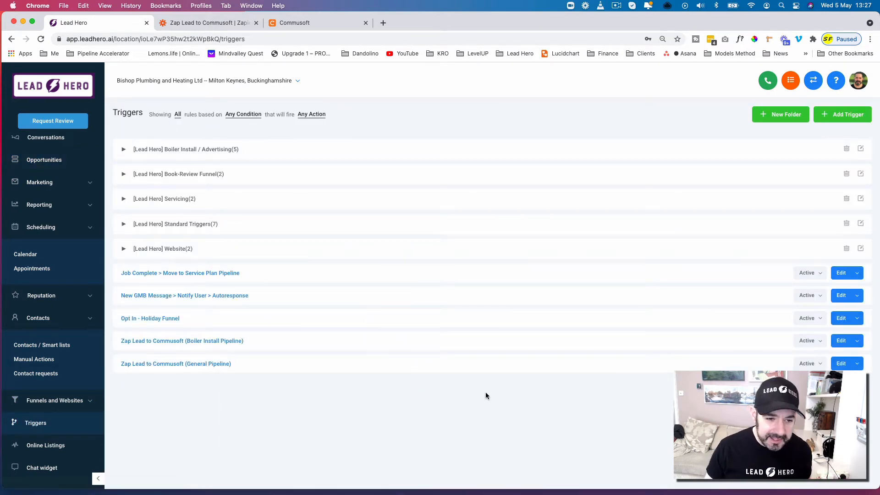
pyautogui.click(840, 363)
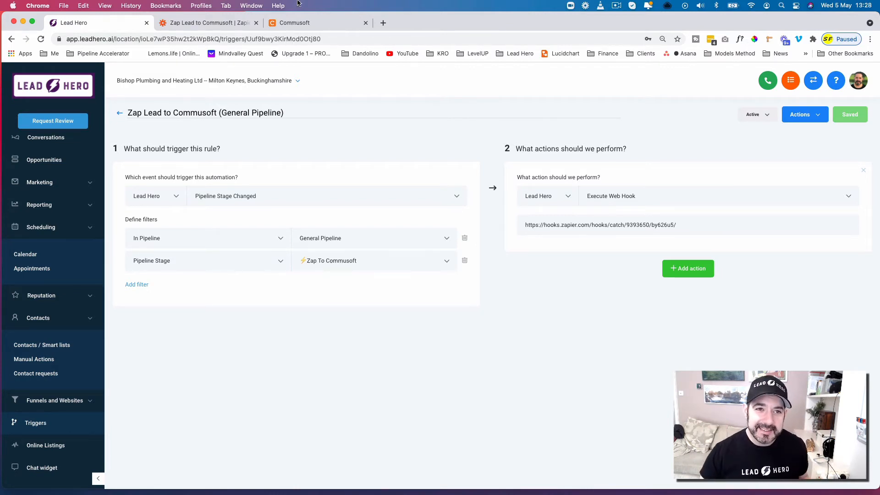
# - Return to Zapier and review the custom webhook URL in the Catch Hook trigger's setup
pyautogui.click(223, 24)
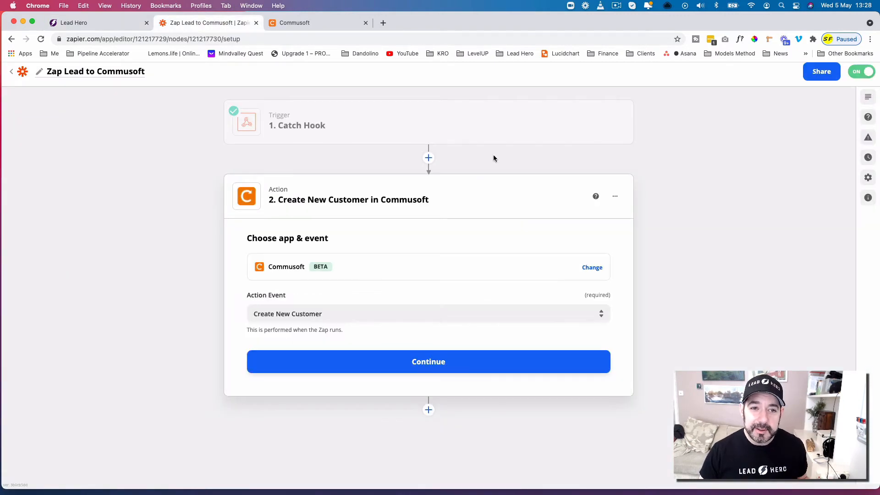
pyautogui.click(454, 140)
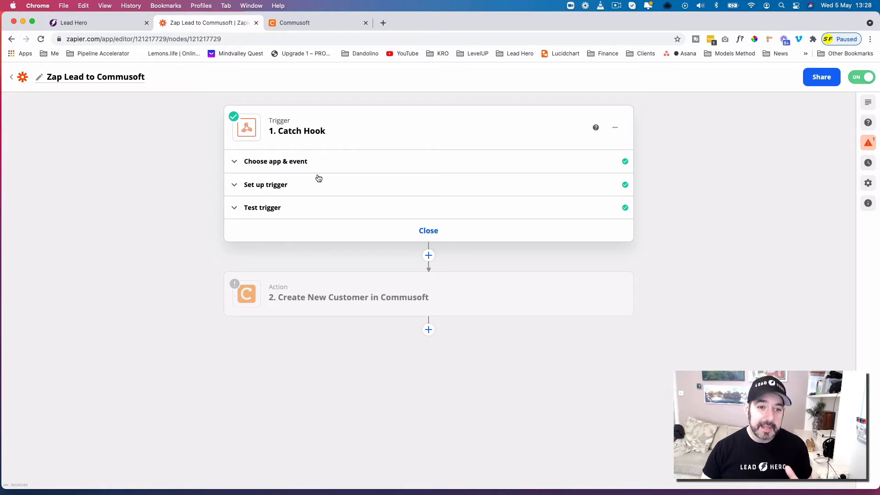
pyautogui.click(348, 189)
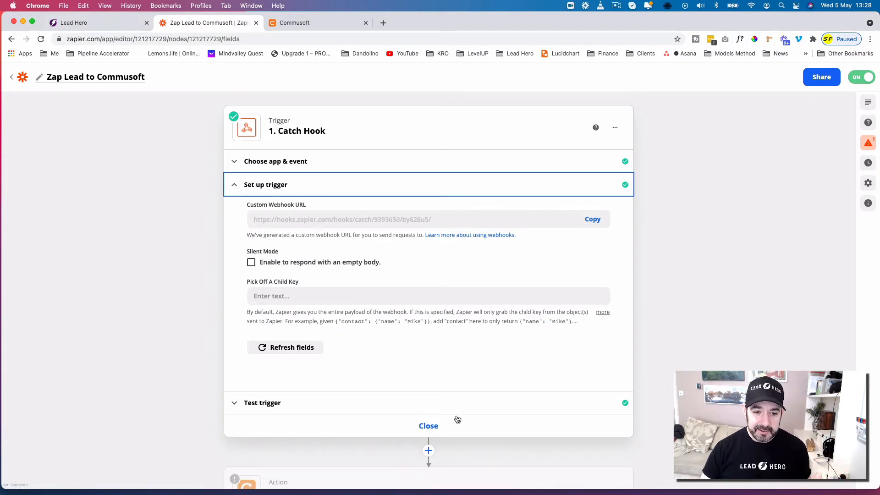
pyautogui.click(429, 426)
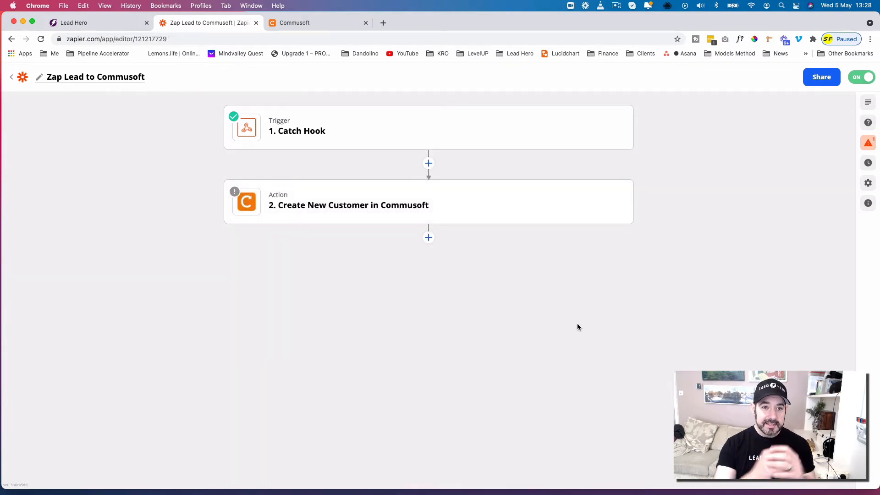
# - Open the setup of the Create New Customer action and check the customer type options, keeping Private customer
pyautogui.moveTo(504, 215)
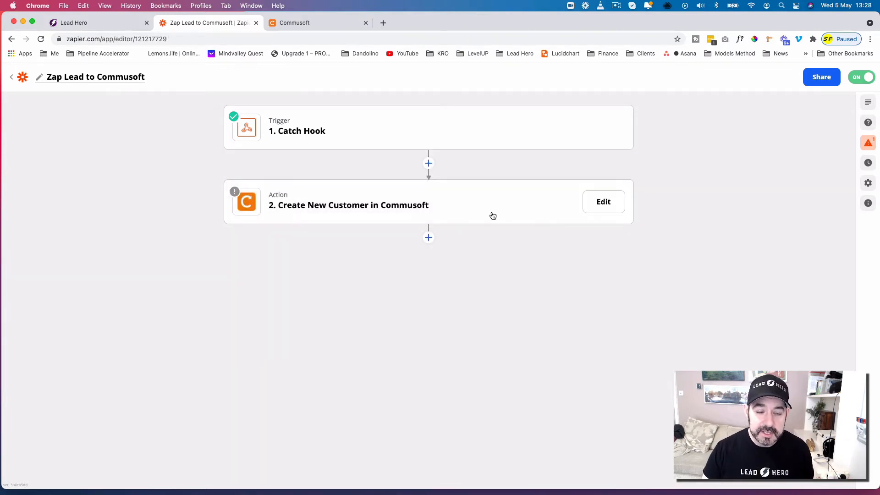
pyautogui.click(477, 207)
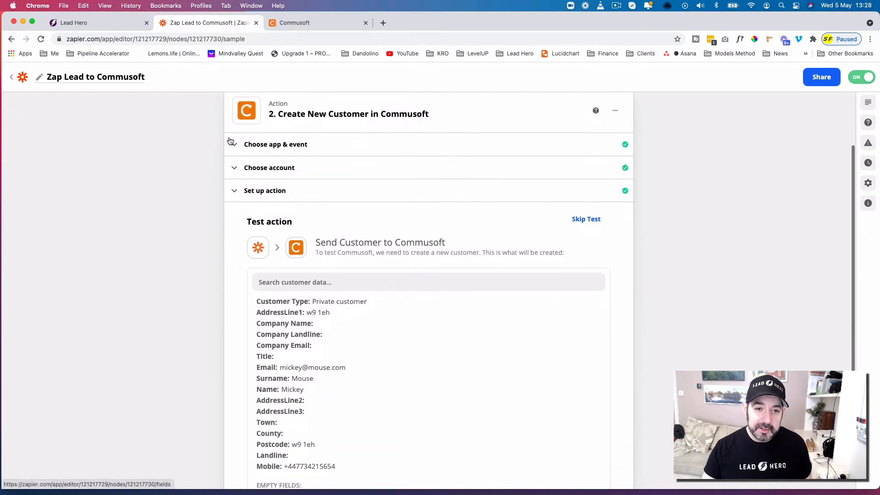
pyautogui.scroll(-3, 329, 205)
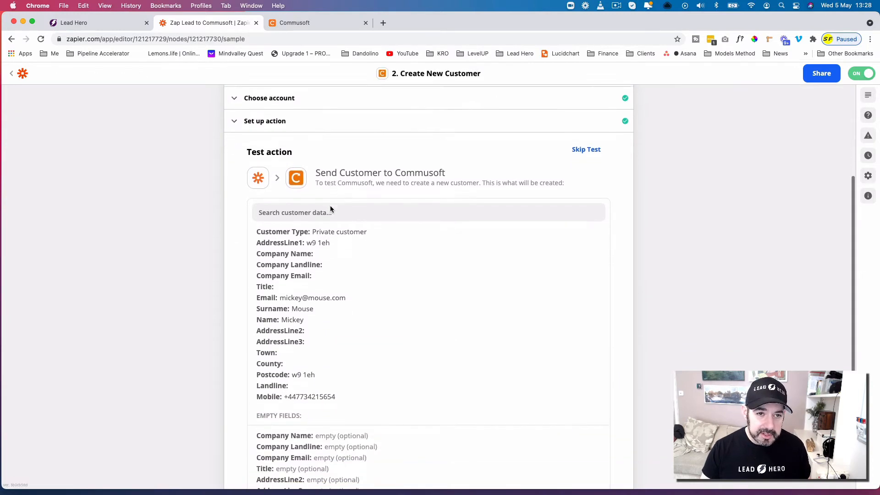
pyautogui.scroll(3, 459, 230)
pyautogui.click(353, 171)
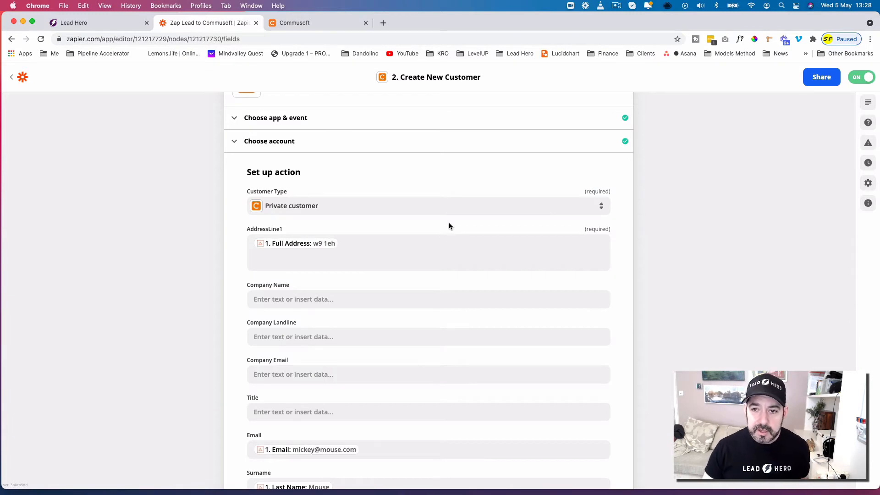
pyautogui.click(352, 212)
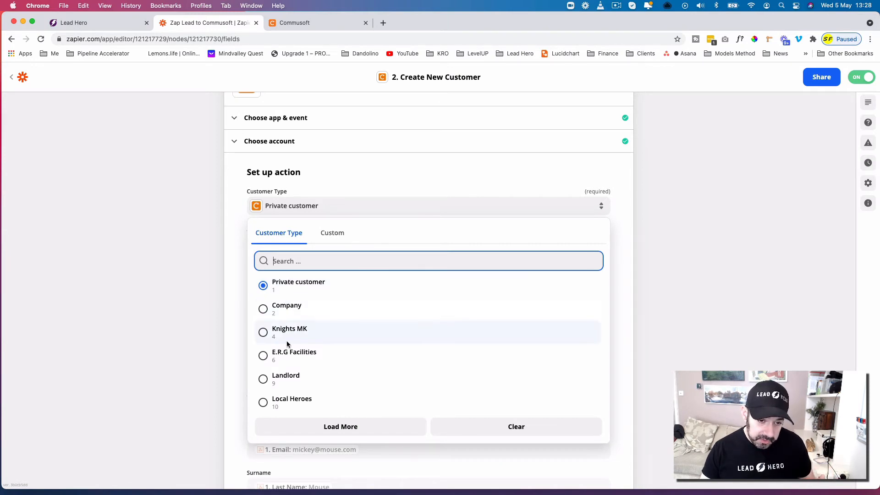
pyautogui.click(659, 258)
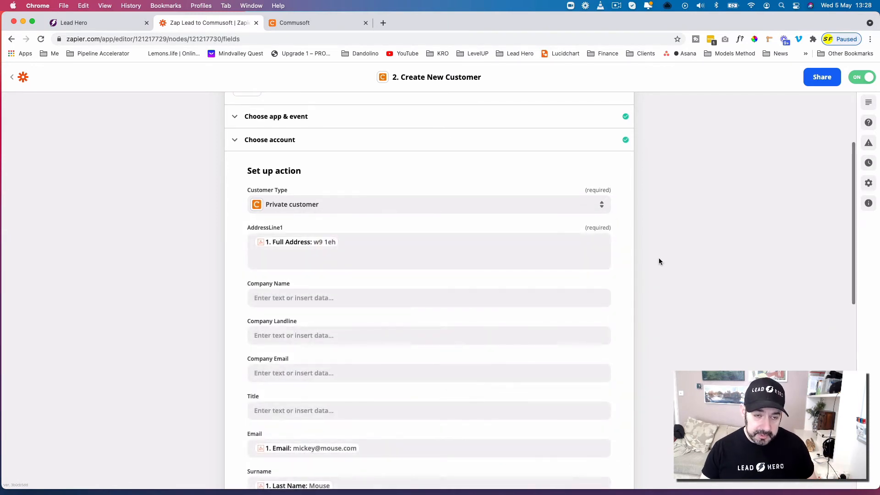
# - Review the Create New Customer field mappings, from the customer type and AddressLine1 down to the postcode and mobile fields
pyautogui.scroll(-1, 352, 202)
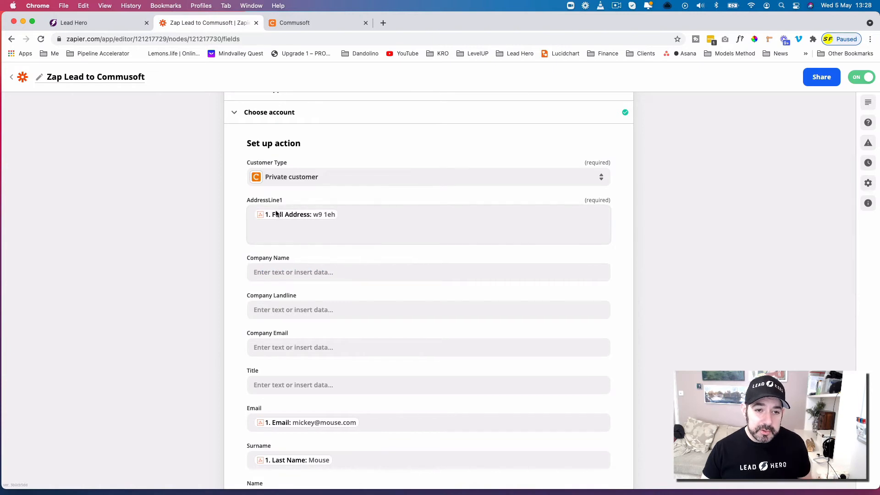
pyautogui.scroll(-5, 418, 284)
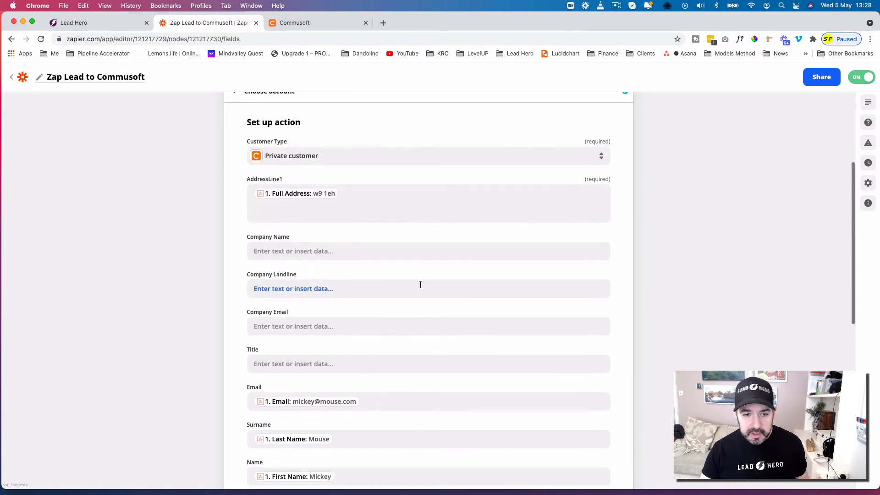
pyautogui.scroll(-2, 418, 280)
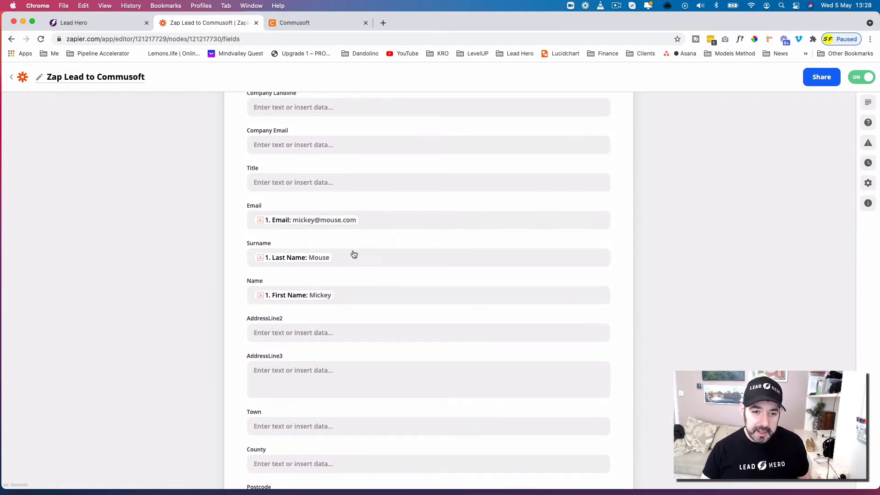
pyautogui.scroll(-1, 387, 295)
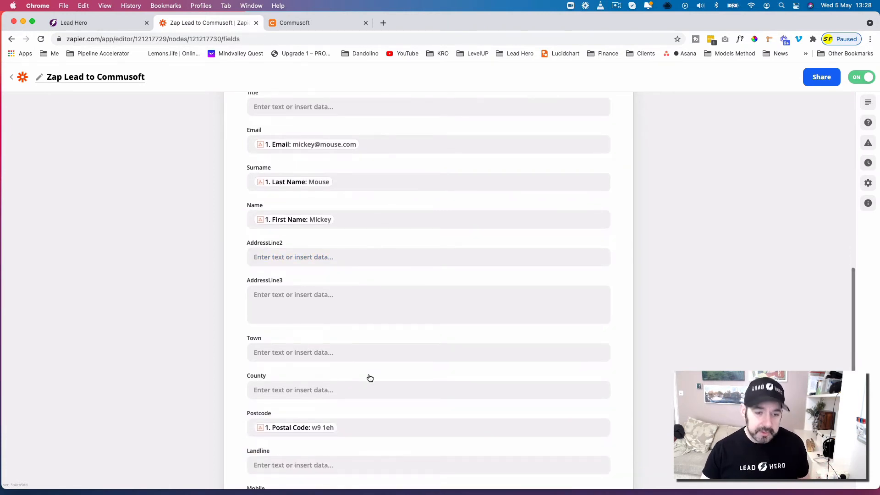
pyautogui.scroll(-3, 368, 377)
pyautogui.scroll(5, 429, 375)
pyautogui.scroll(2, 433, 377)
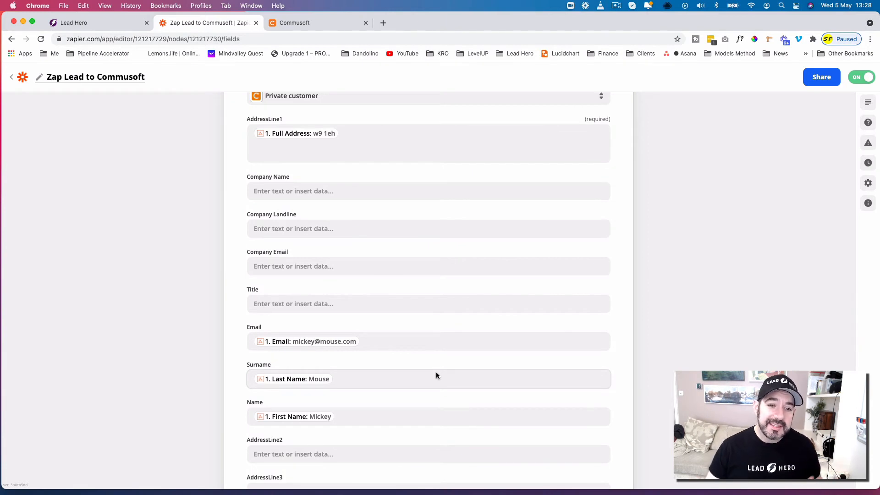
pyautogui.scroll(-6, 434, 372)
pyautogui.scroll(-1, 434, 374)
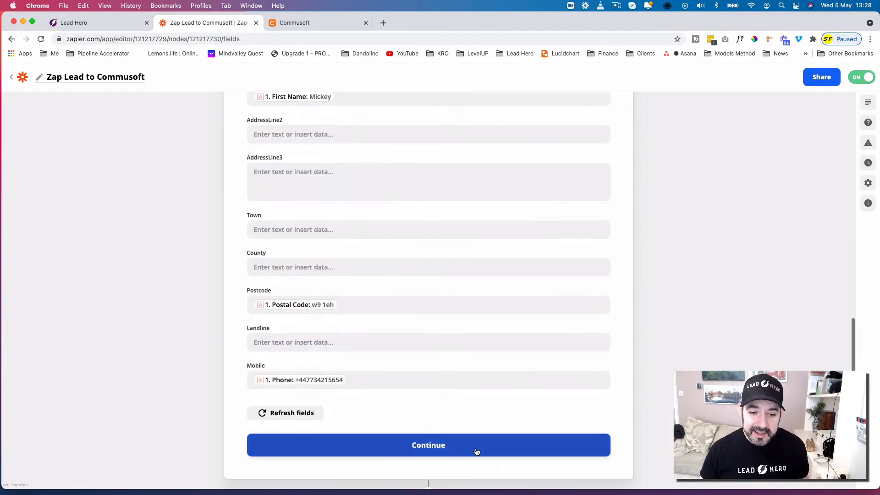
# - Continue to the action's test section and review the sample customer data prepared for Commusoft
pyautogui.click(477, 452)
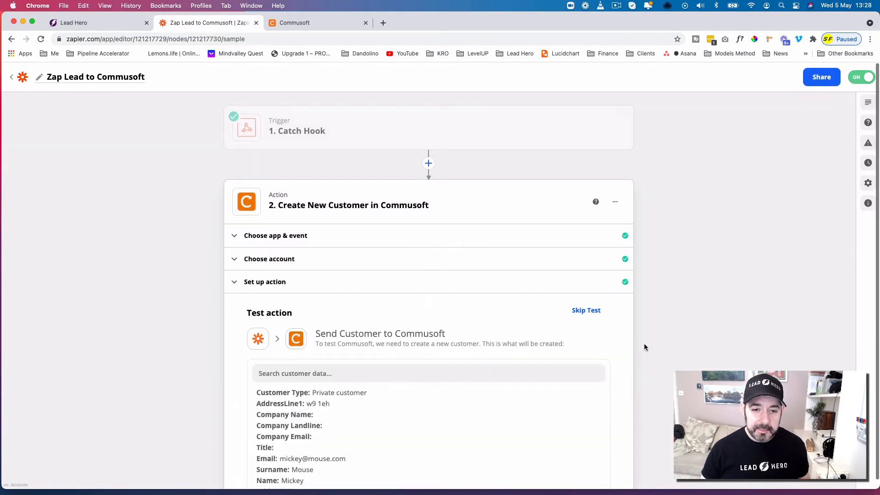
pyautogui.scroll(-8, 646, 345)
pyautogui.click(573, 418)
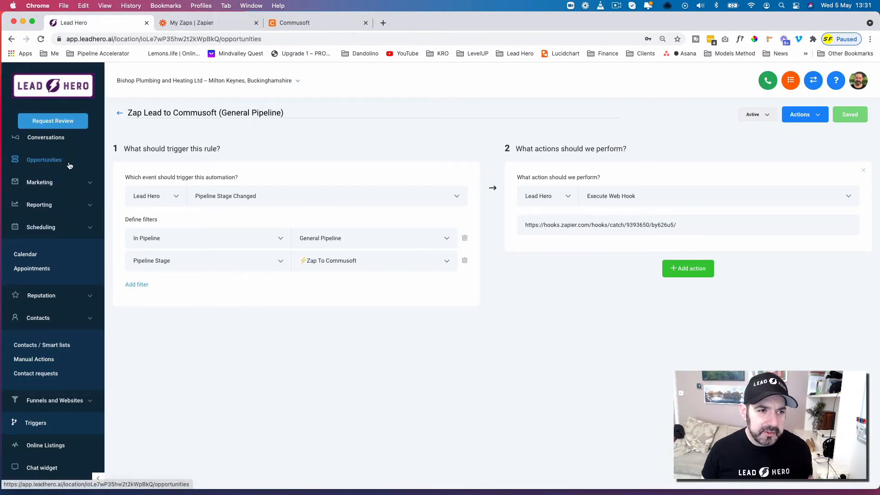
# - Open Lead Hero's opportunities board and move the second lead in the New Lead stage to the Zap to Commusoft stage
pyautogui.click(44, 159)
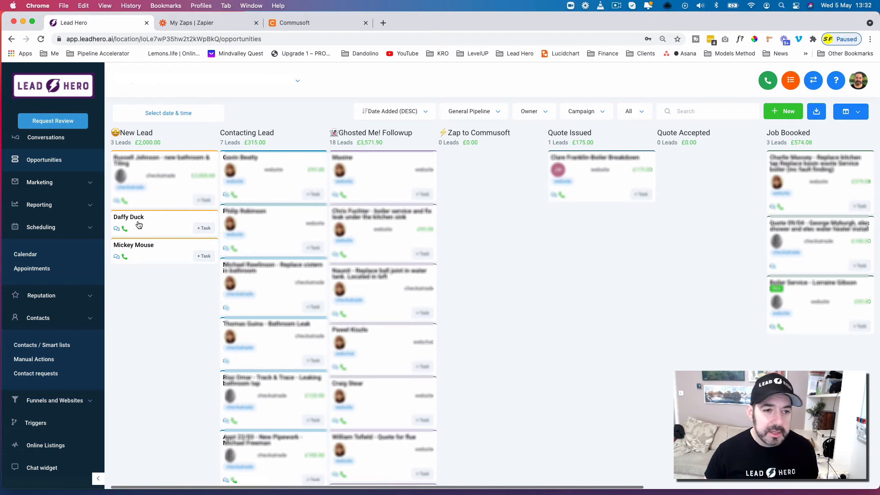
pyautogui.moveTo(191, 218); pyautogui.dragTo(479, 208)
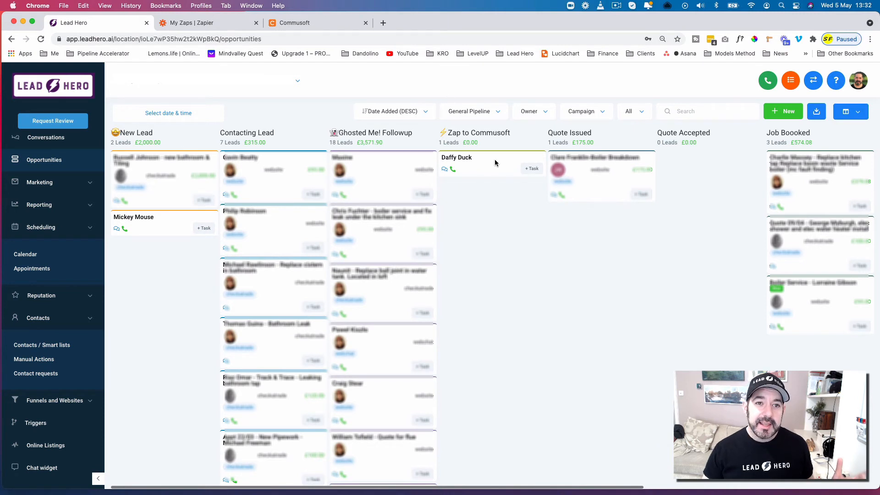
# - Switch to Commusoft and reload the customers' property list to check for the transferred lead
pyautogui.click(341, 27)
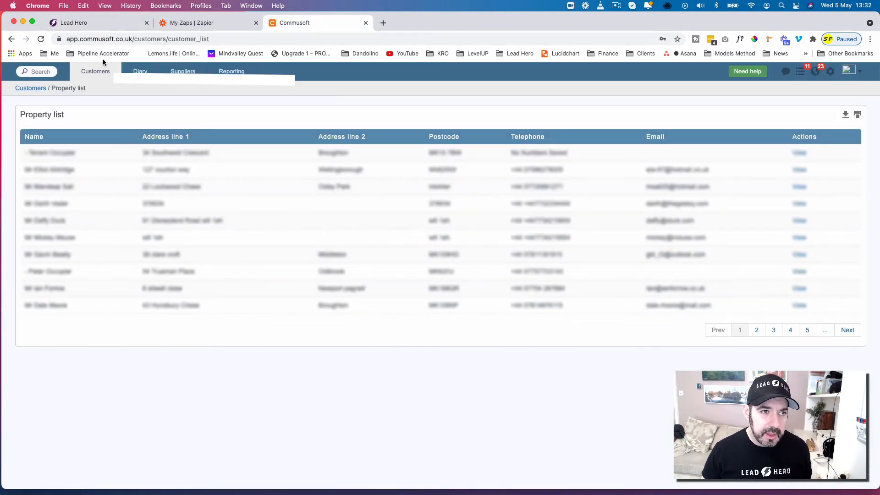
pyautogui.click(42, 39)
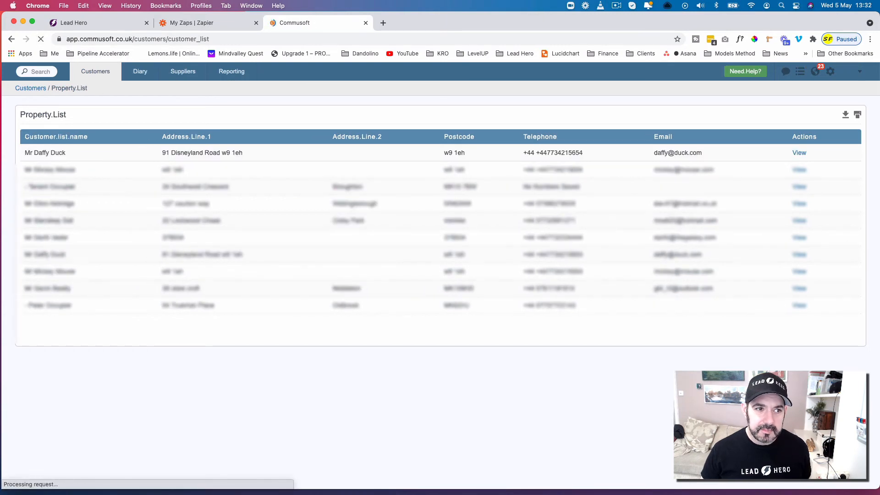